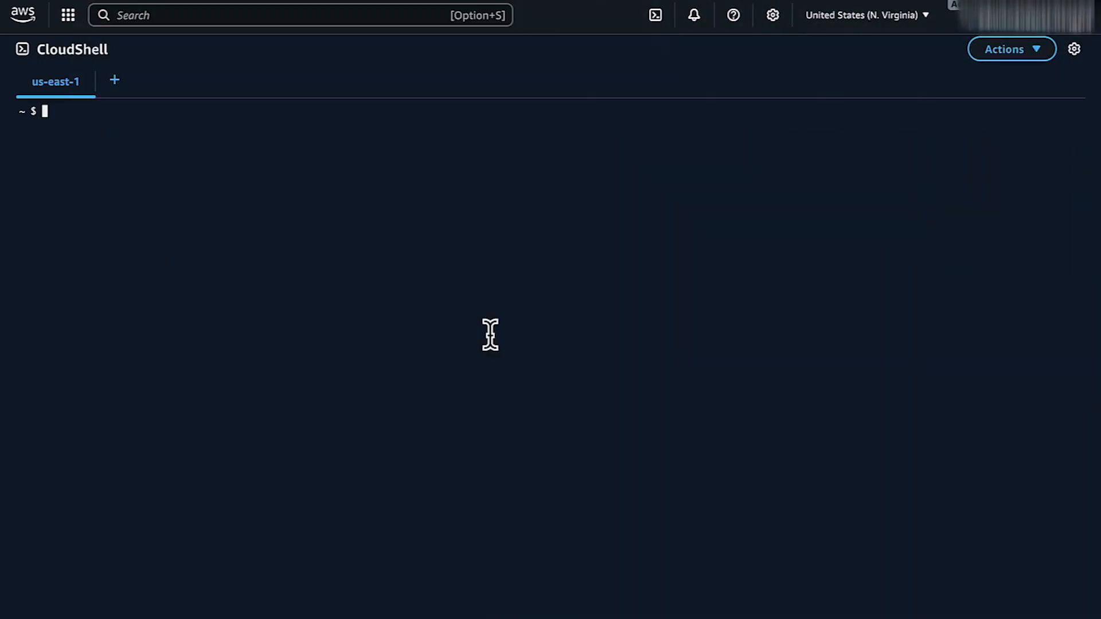
# Apply the cloudwatch-namespace.yaml and cwagent-serviceaccount.yaml manifests from the aws-samples/amazon-cloudwatch-container-insights repository with kubectl.
pyautogui.write('kubectl apply -f https://raw.githubusercontent.com/aws-samples/amazon-cloudwatch-container-insights/latest/k8s-deployment-manifest-templates/deployment-mode/daemonset/container-insights-monitoring/cloudwatch-namespace.yaml')
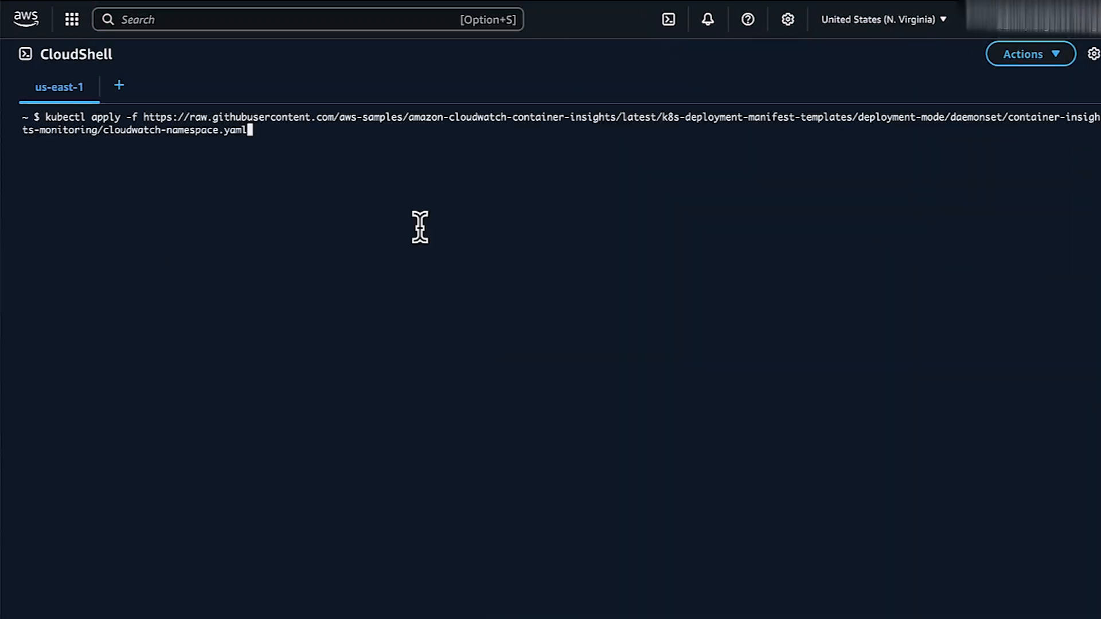
pyautogui.press('Return')
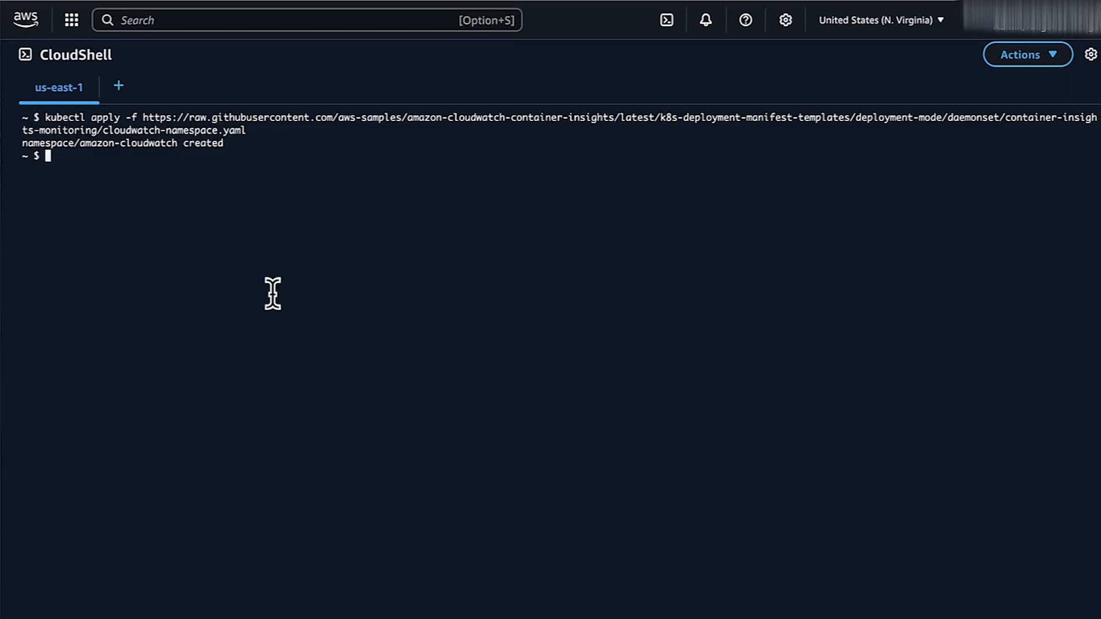
pyautogui.write('kubectl apply -f https://raw.githubusercontent.com/aws-samples/amazon-cloudwatch-container-insights/latest/k8s-deployment-manifest-templates/deployment-mode/daemonset/container-insights-monitoring/cwagent/cwagent-serviceaccount.yaml')
pyautogui.press('Return')
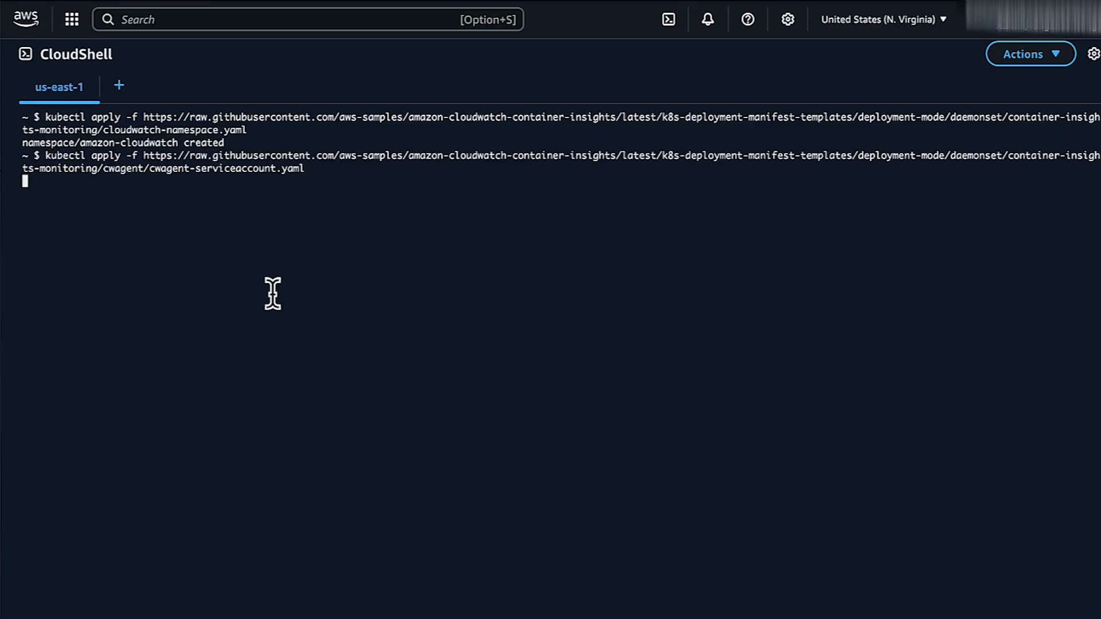
# Apply cwagent-configmap.yaml with ClusterName KC-video-demo-cluster, and annotate the cloudwatch-agent service account in the amazon-cloudwatch namespace with the IAM role ARN.
pyautogui.write("ClusterName=KC-video-demo-cluster curl https://raw.githubusercontent.com/aws-samples/amazon-cloudwatch-container-insights/latest/k8s-deployment-manifest-templates/deployment-mode/daemonset/container-insights-monitoring/cwagent/cwagent-configmap.yaml | sed 's/{{cluster_name}}/'${ClusterName}'/' | kubectl apply -f -")
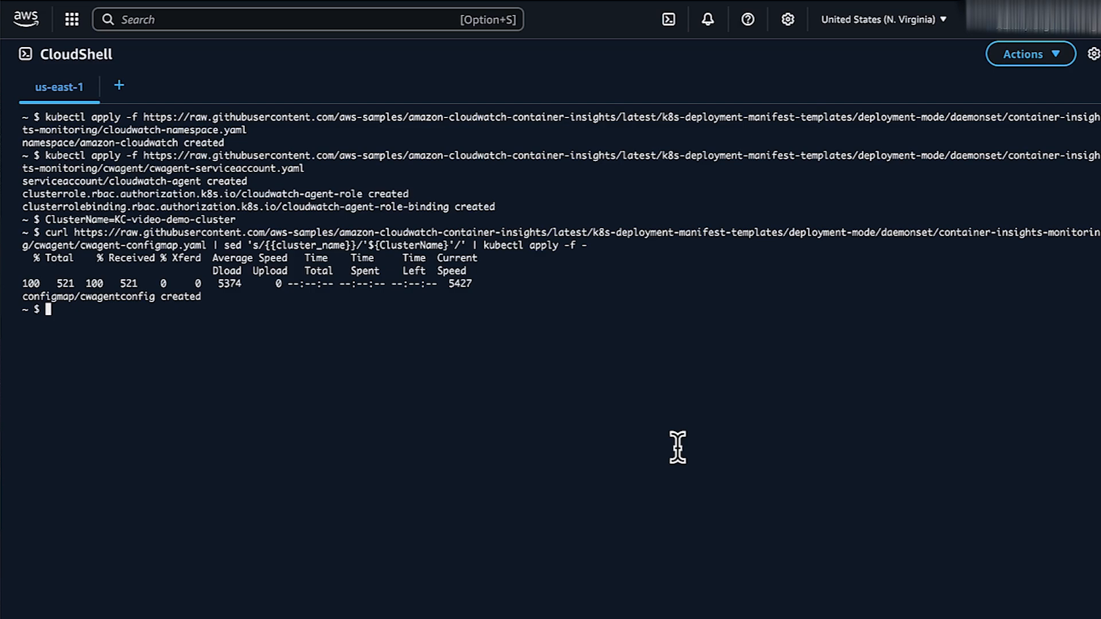
pyautogui.press('super+v')
pyautogui.press('Return')
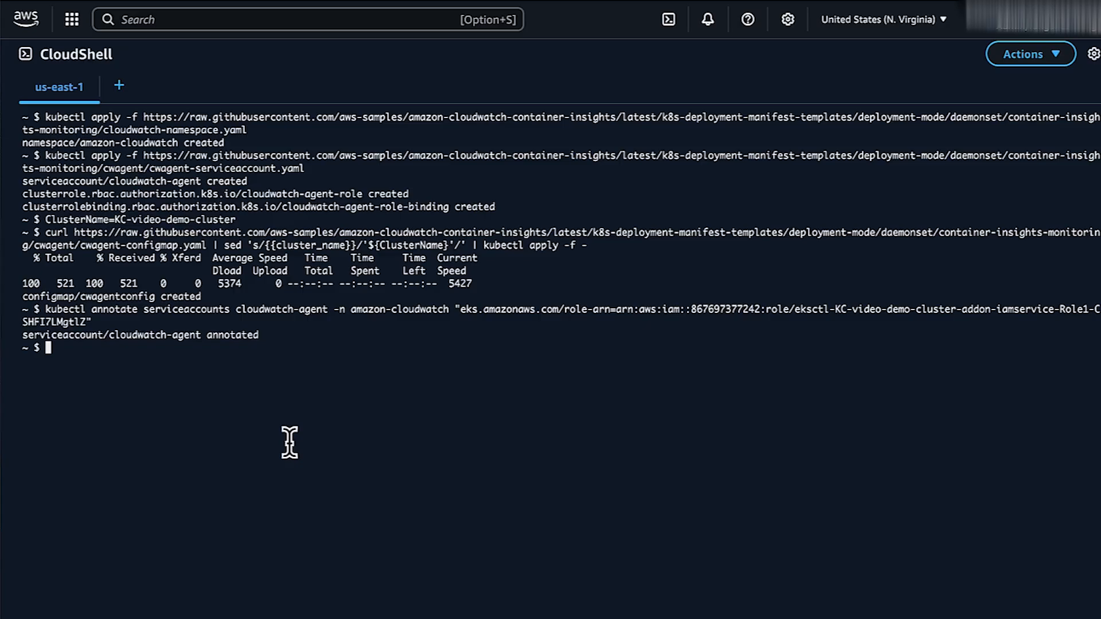
# Deploy the CloudWatch agent DaemonSet by applying cwagent-daemonset.yaml with kubectl.
pyautogui.write('kubectl apply -f https://raw.githubusercontent.com/aws-samples/amazon-cloudwatch-container-insights/latest/k8s-deployment-manifest-templates/deployment-mode/daemonset/container-insights-monitoring/cwagent/cwagent-daemonset.yaml')
pyautogui.press('Return')
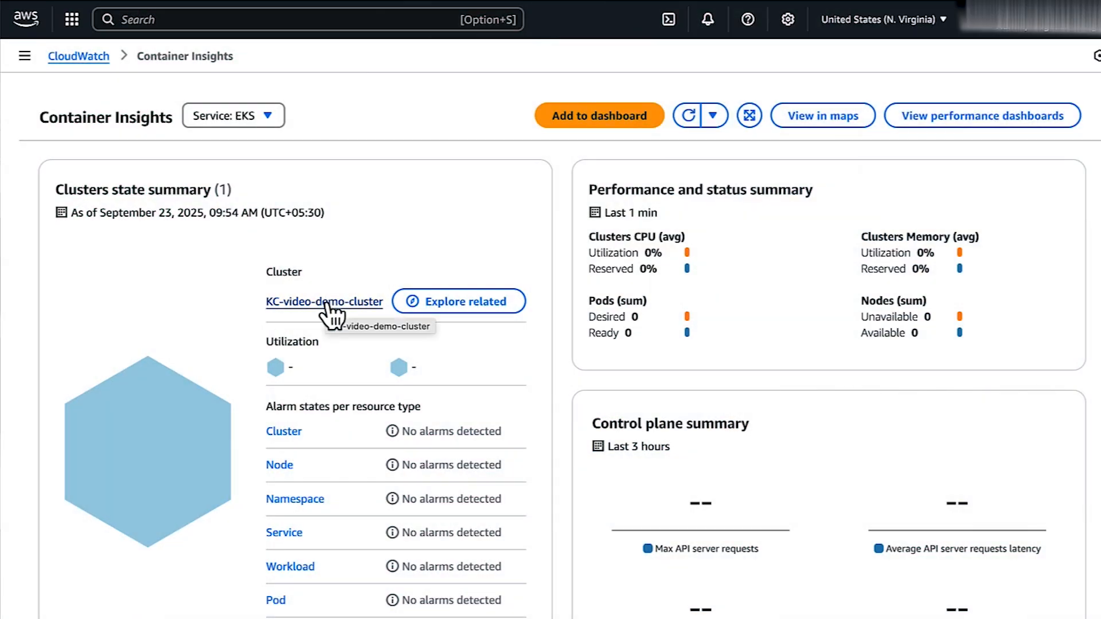
# In CloudWatch Container Insights, view KC-video-demo-cluster's performance monitoring over a 1h time range.
pyautogui.scroll(-10, 328, 312)
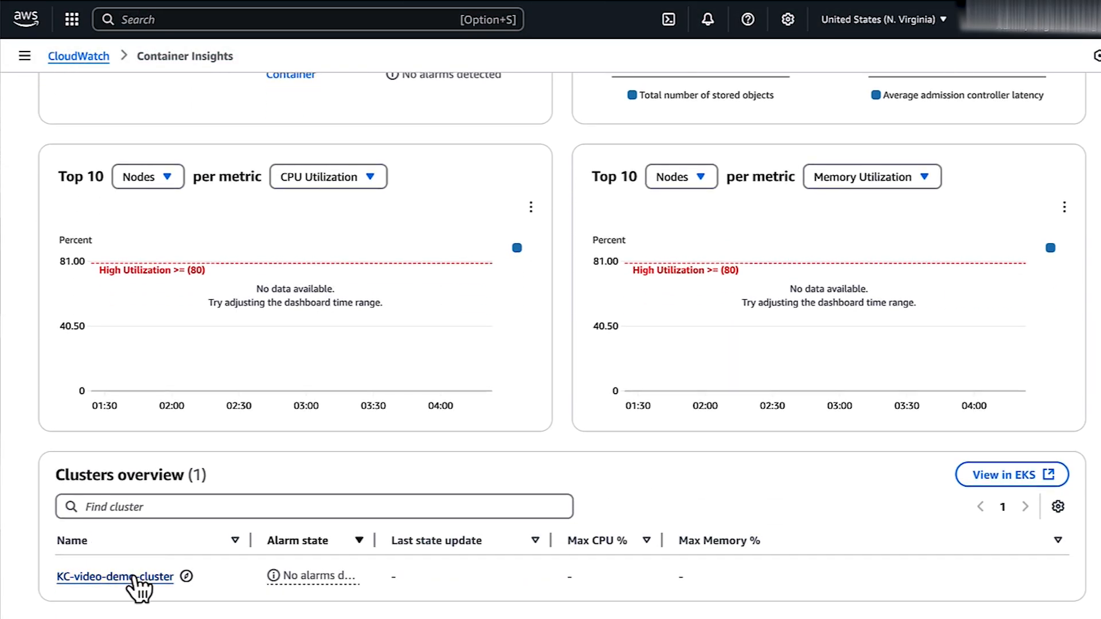
pyautogui.click(138, 575)
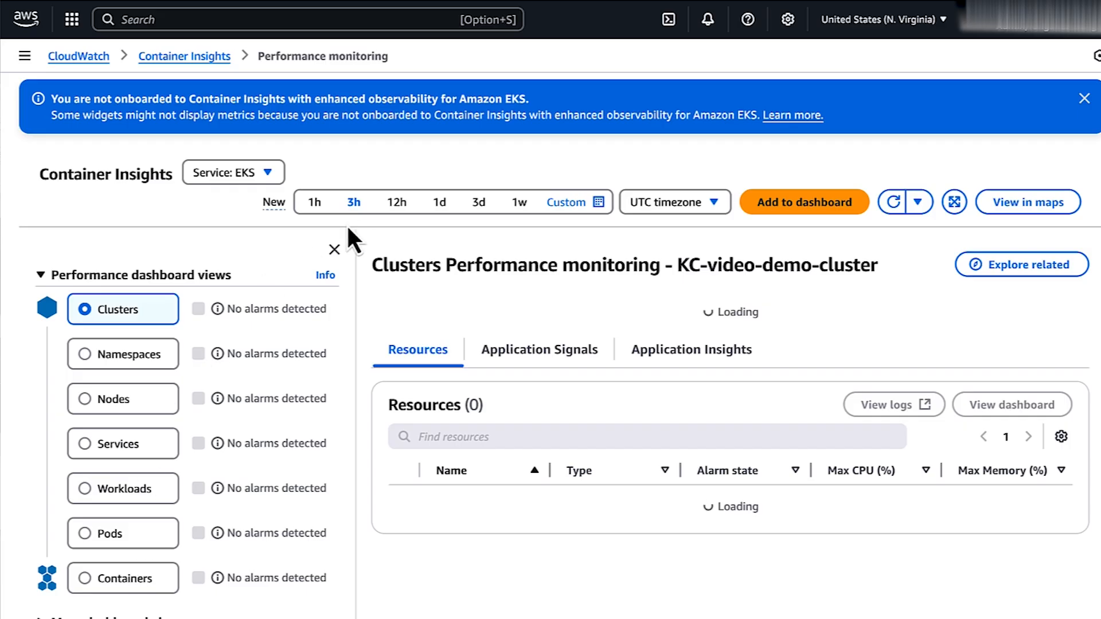
pyautogui.click(315, 213)
pyautogui.scroll(-2, 818, 239)
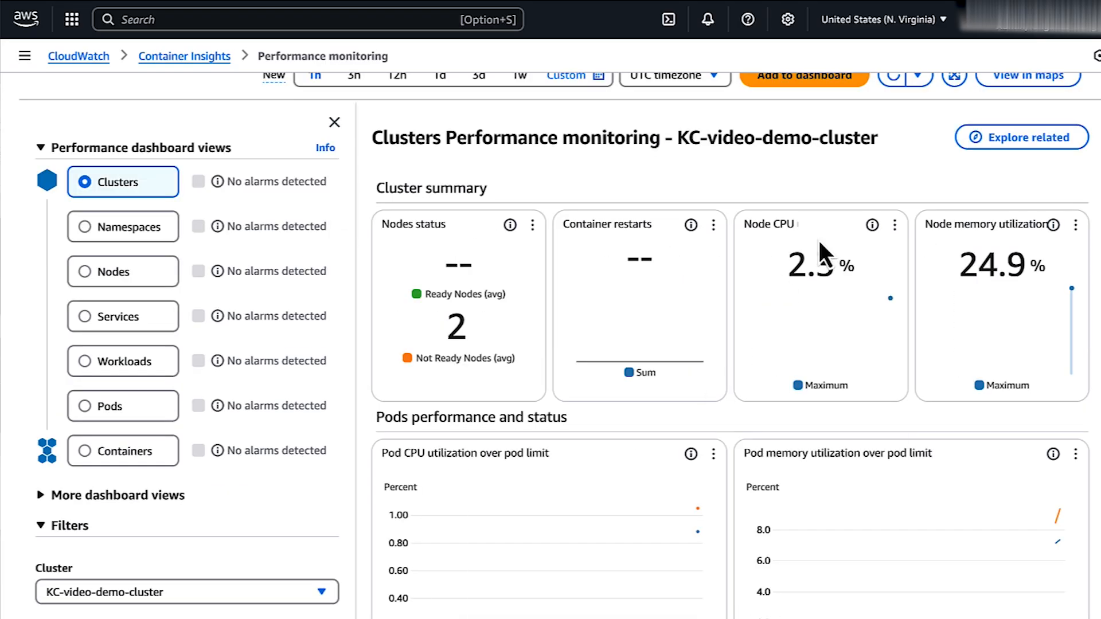
pyautogui.scroll(1, 866, 163)
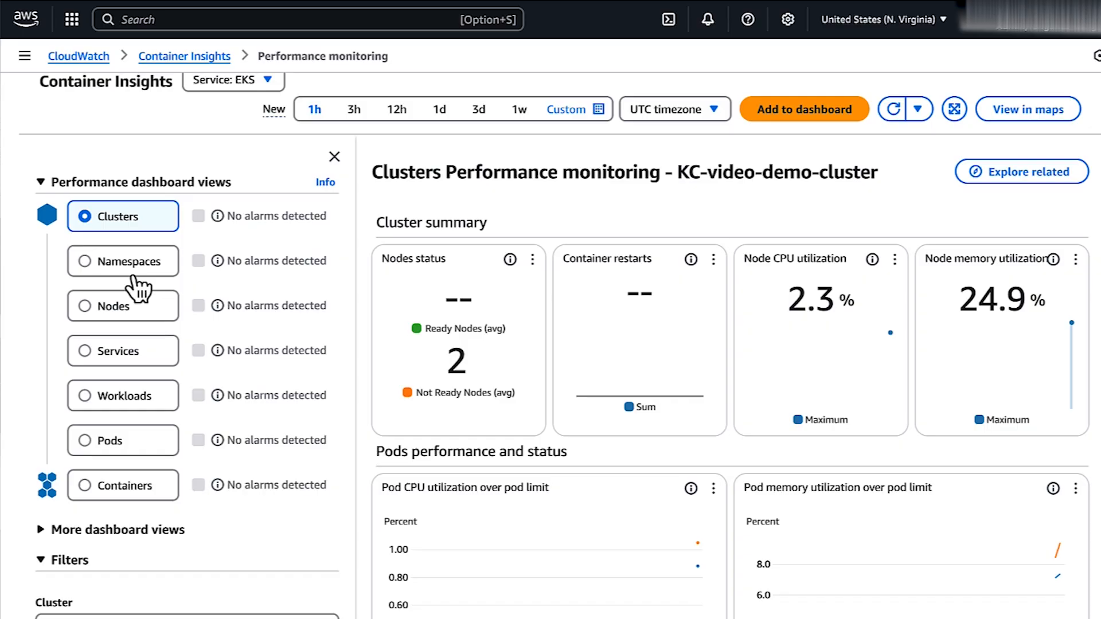
# Examine the Namespaces performance view filtered to the amazon-cloudwatch namespace.
pyautogui.click(84, 262)
pyautogui.scroll(-1, 172, 459)
pyautogui.click(148, 580)
pyautogui.click(120, 504)
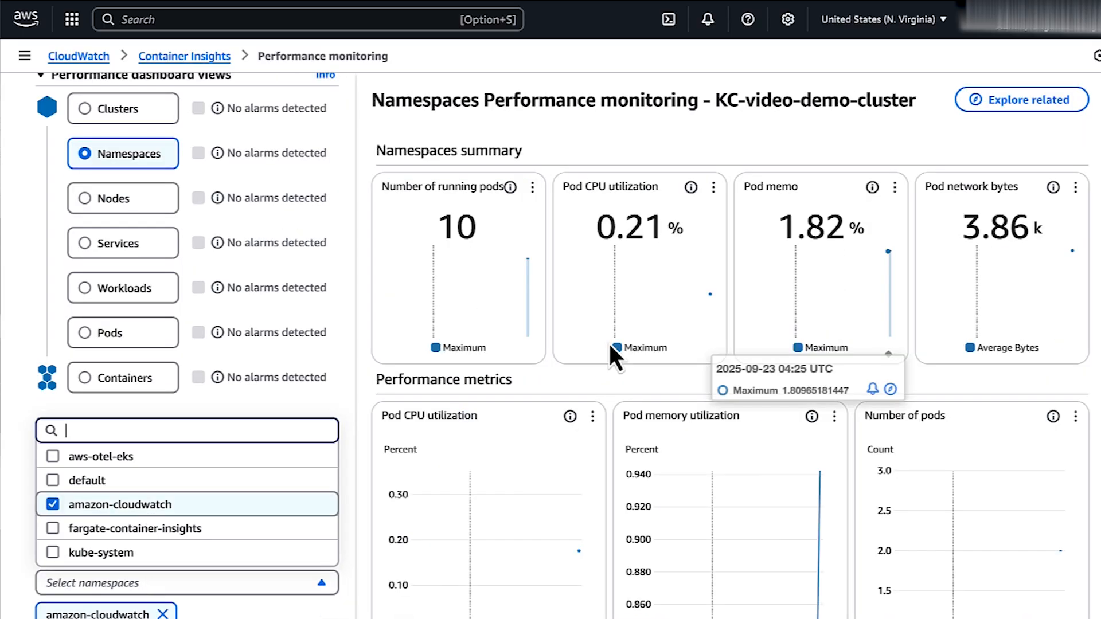
pyautogui.scroll(-5, 631, 413)
pyautogui.scroll(5, 627, 474)
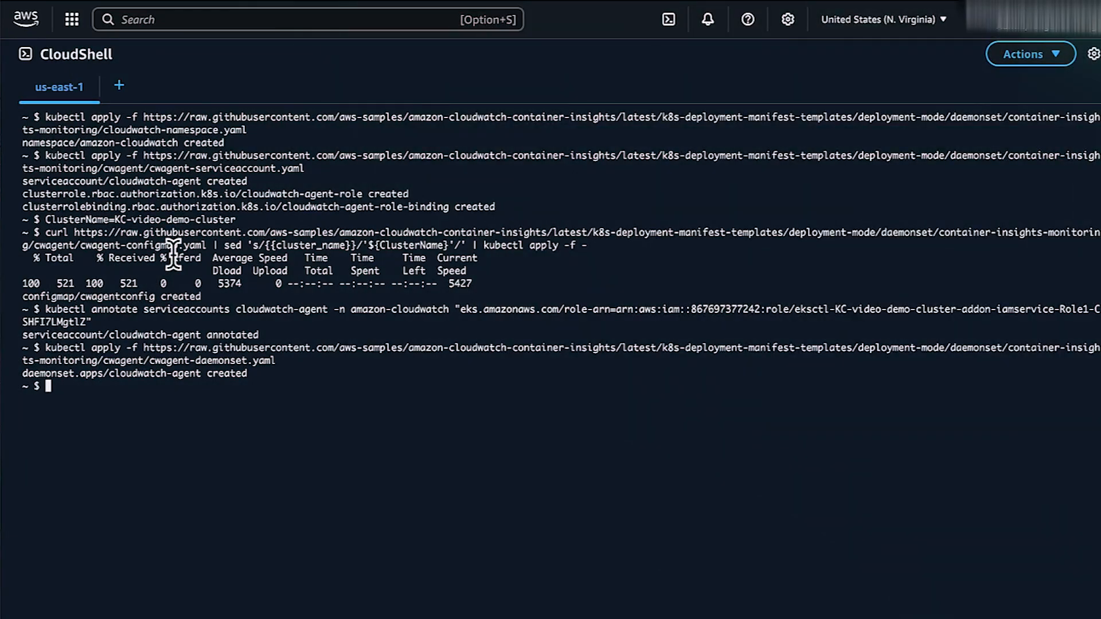
# Switch to CloudShell and delete the resources defined in cloudwatch-namespace.yaml with kubectl.
pyautogui.write('kubectl delete -f https://raw.githubusercontent.com/aws-samples/amazon-cloudwatch-container-insights/latest/k8s-deployment-manifest-templates/deployment-mode/daemonset/container-insights-monitoring/cloudwatch-namespace.yaml')
pyautogui.press('Return')
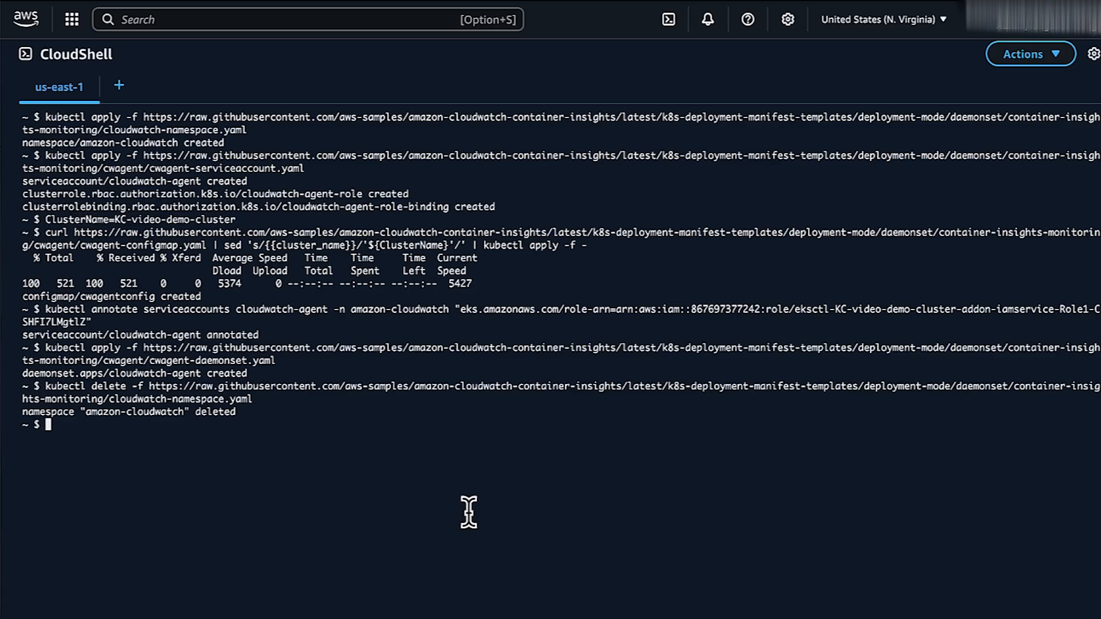
# Deploy the AWS OTel collector by fetching otel-container-insights-infra.yaml with curl and piping it to kubectl apply.
pyautogui.write('curl https://raw.githubusercontent.com/aws-observability/aws-otel-collector/main/deployment-template/eks/otel-container-insights-infra.yaml | kubectl apply -f -')
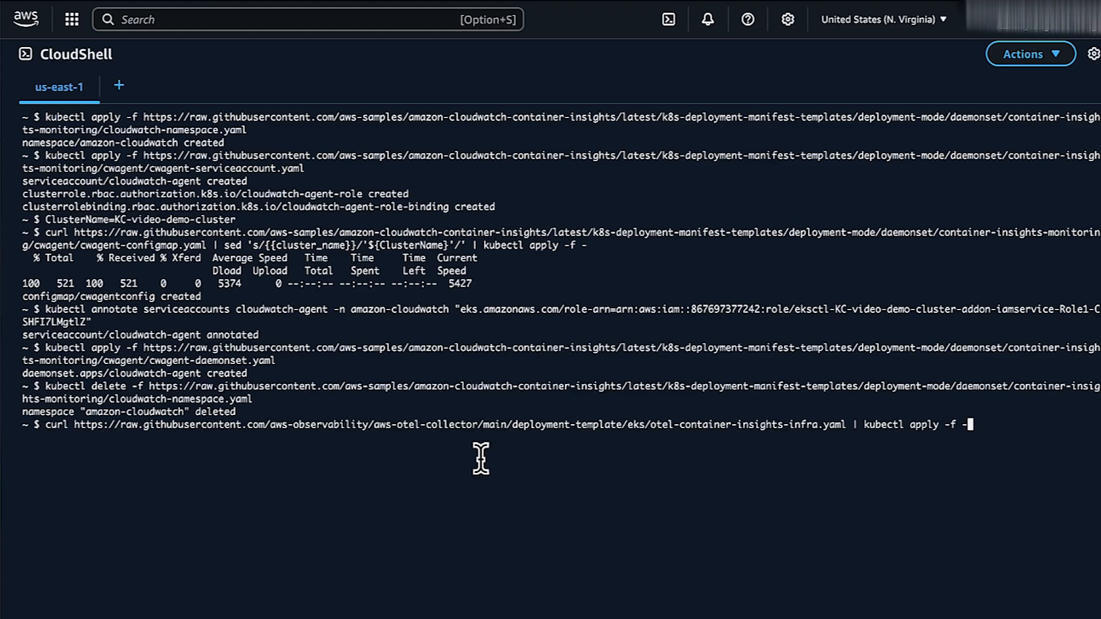
pyautogui.press('Return')
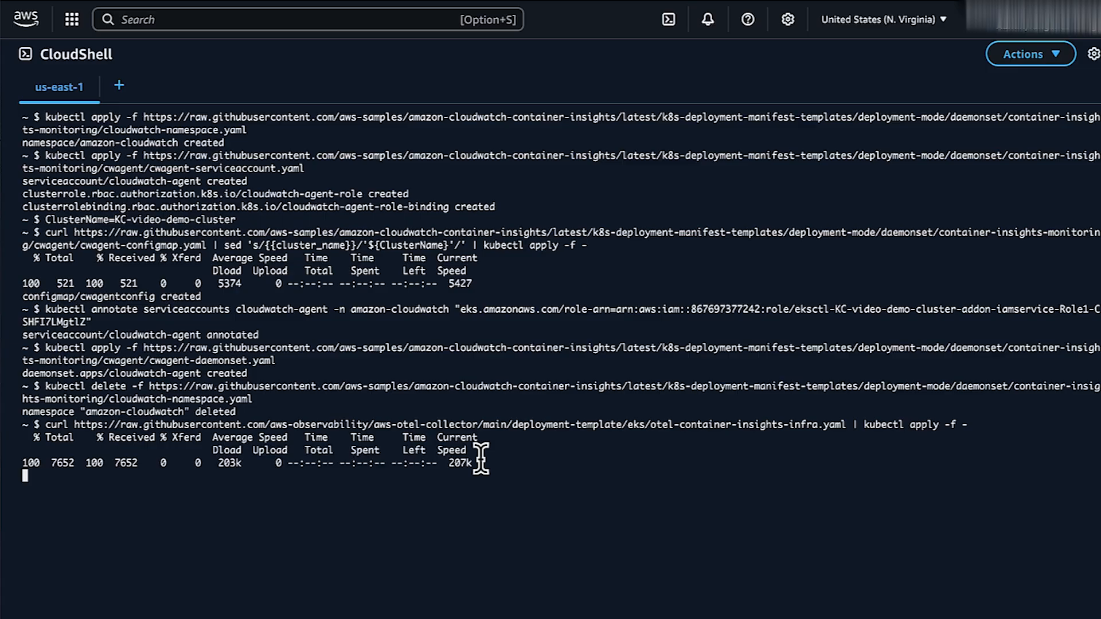
# List the pods labelled name=aws-otel-eks-ci in namespace aws-otel-eks, and annotate the aws-otel-sa service account with the IAM role ARN.
pyautogui.write('kubectl get pods -l name=aws-otel-eks-ci -n aws-otel-eks')
pyautogui.press('Return')
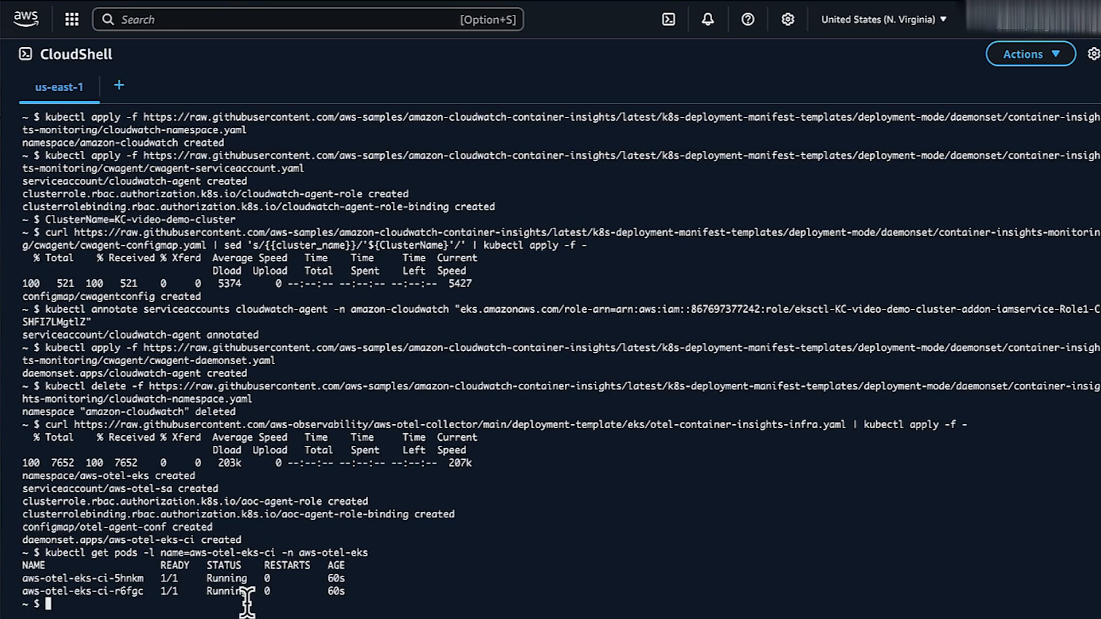
pyautogui.press('super+v')
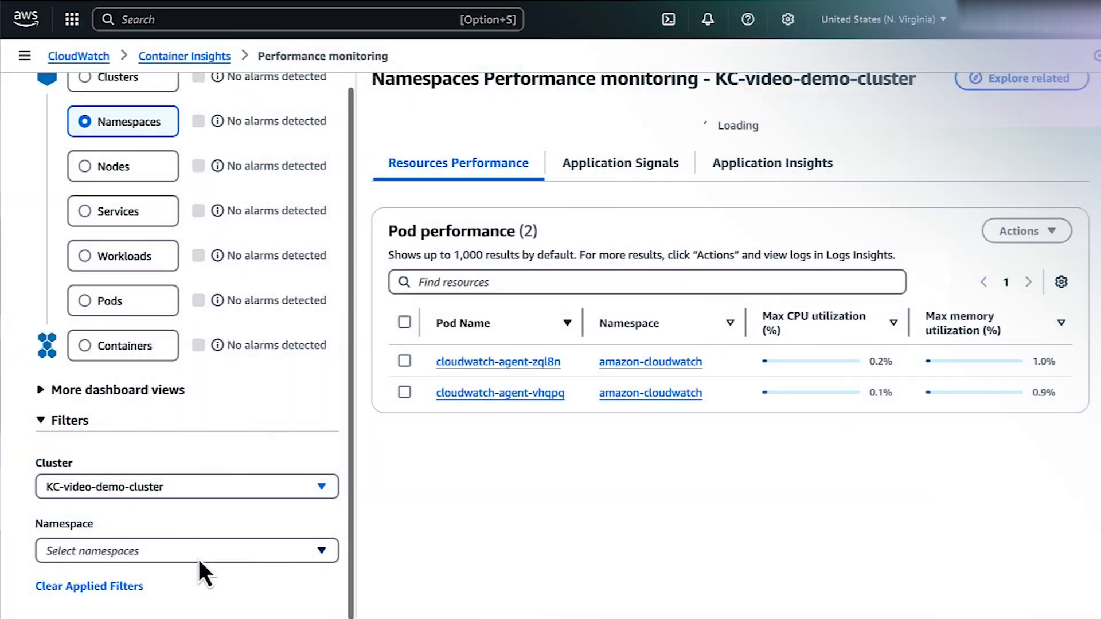
# In CloudWatch Container Insights, filter the Namespaces performance view to aws-otel-eks and refresh the dashboard.
pyautogui.click(198, 558)
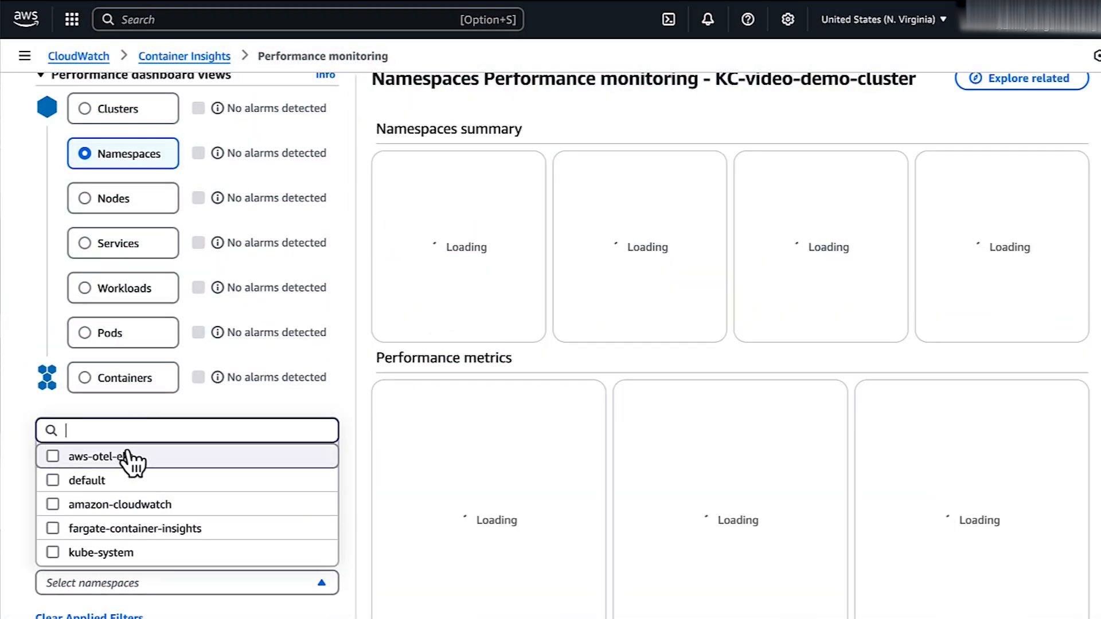
pyautogui.click(157, 456)
pyautogui.scroll(2, 1003, 133)
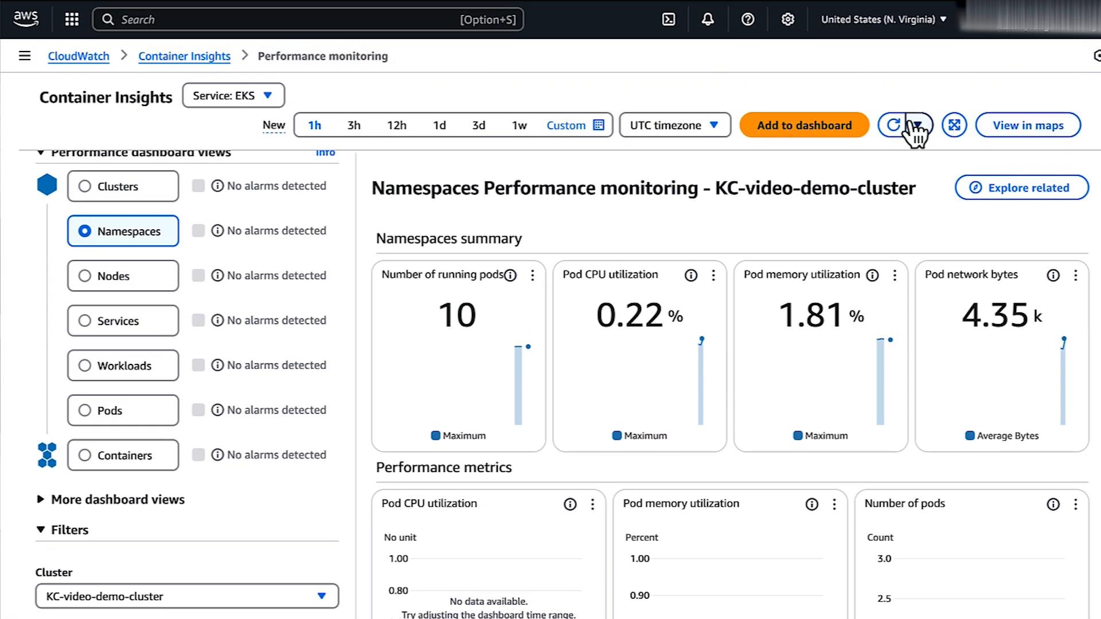
pyautogui.click(899, 122)
pyautogui.scroll(-2, 731, 356)
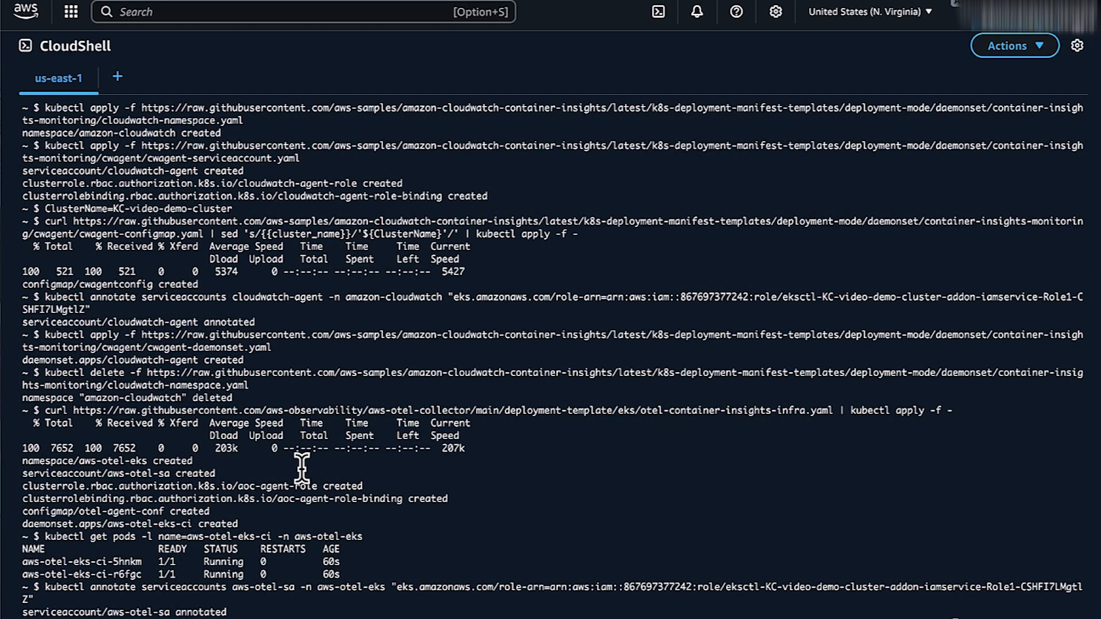
# Back in CloudShell, delete the resources defined in otel-container-insights-infra.yaml and clear the terminal.
pyautogui.scroll(-3, 301, 469)
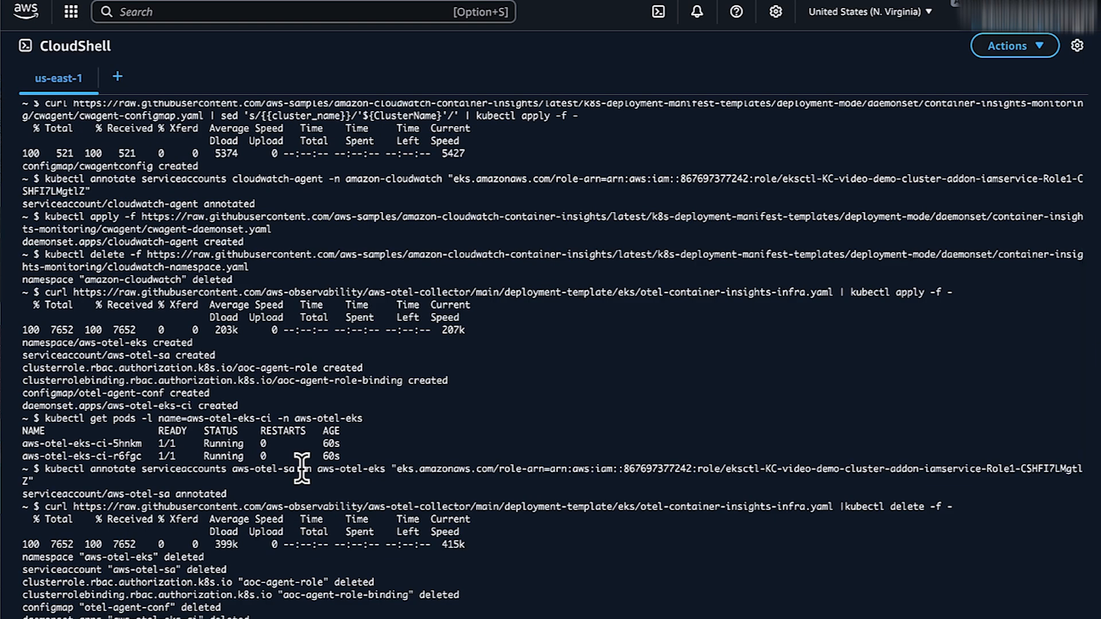
pyautogui.hotkey('ctrl', 'l')
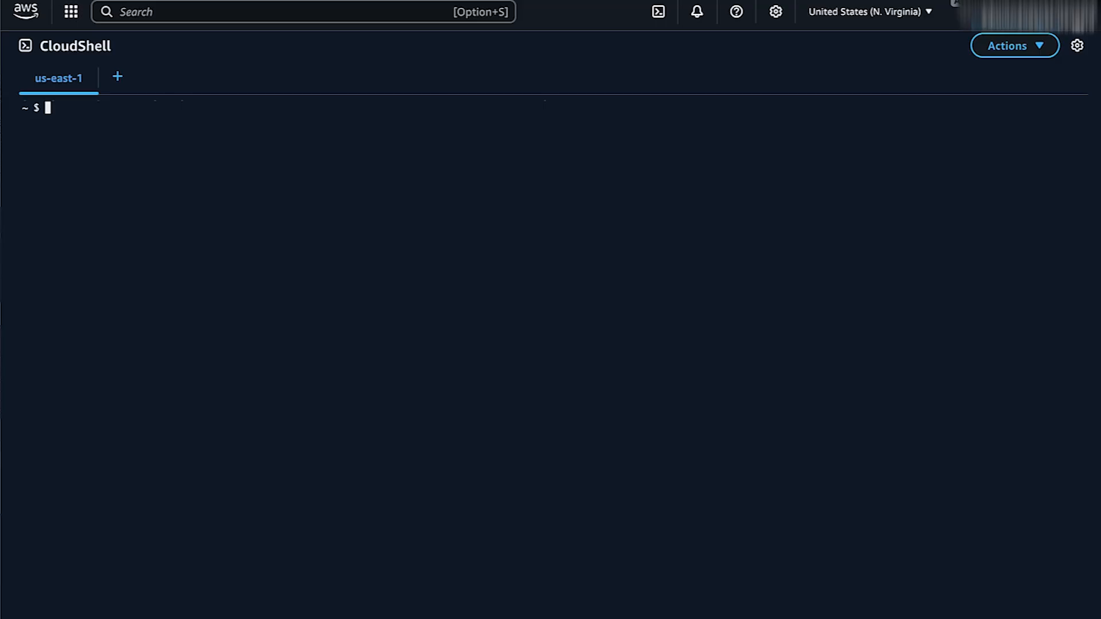
# Update kubeconfig for KC-video-demo-cluster-fargate and create the adot-collector IAM service account in fargate-container-insights with CloudWatchAgentServerPolicy and role EKS-Fargate-ADOT-ServiceAccount-Role.
pyautogui.write('aws eks update-kubeconfig --name KC-video-demo-cluster-fargate')
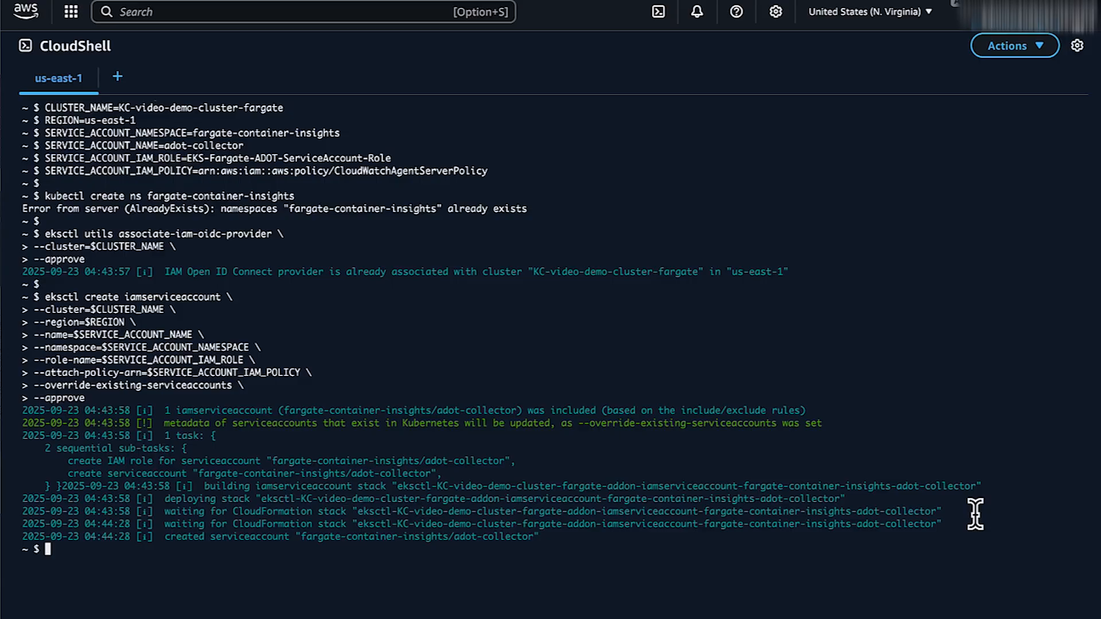
# Apply otel-fargate-container-insights.yaml with ClusterName KC-video-demo-cluster-fargate and Region us-east-1, and list the pods in namespace fargate-container-insights.
pyautogui.write("ClusterName=KC-video-demo-cluster-fargate Region=us-east-1; curl https://raw.githubusercontent.com/aws-observability/aws-otel-collector/main/deployment-template/eks/otel-fargate-container-insights.yaml | sed 's/YOUR-EKS-CLUSTER-NAME/'${ClusterName}'/;s/us-east-1/'${Region}'/' | kubectl apply -f -")
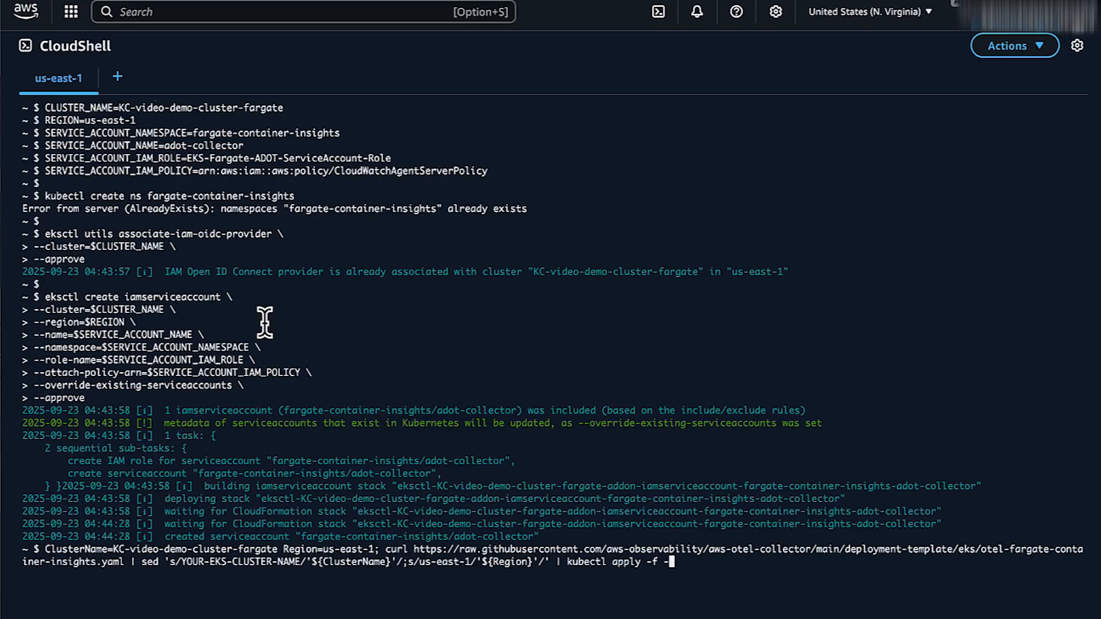
pyautogui.press('Return')
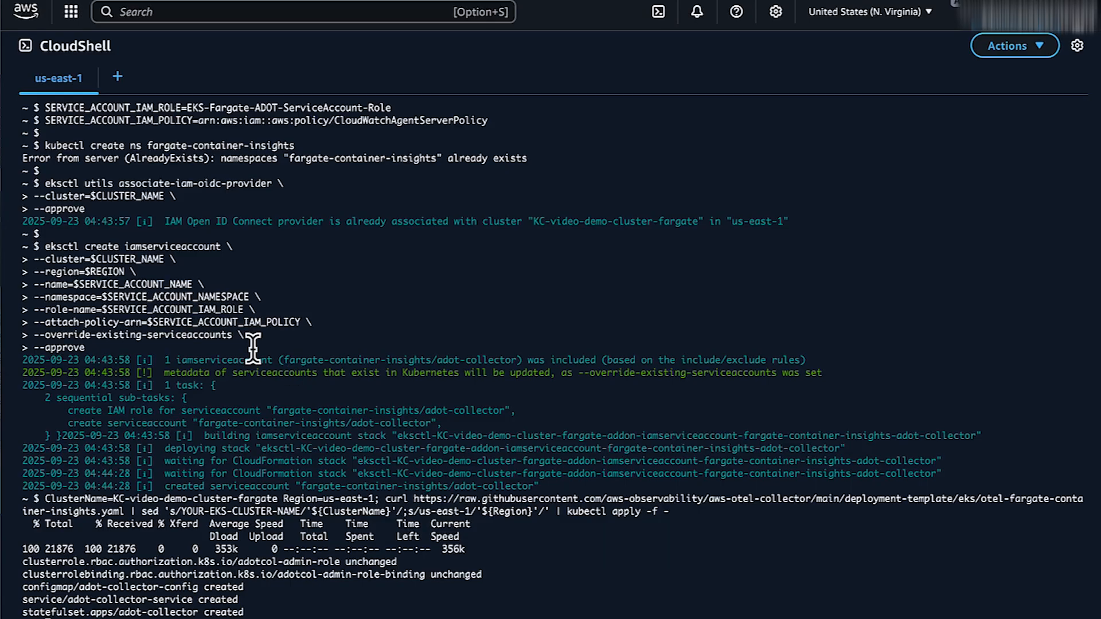
pyautogui.press('Return')
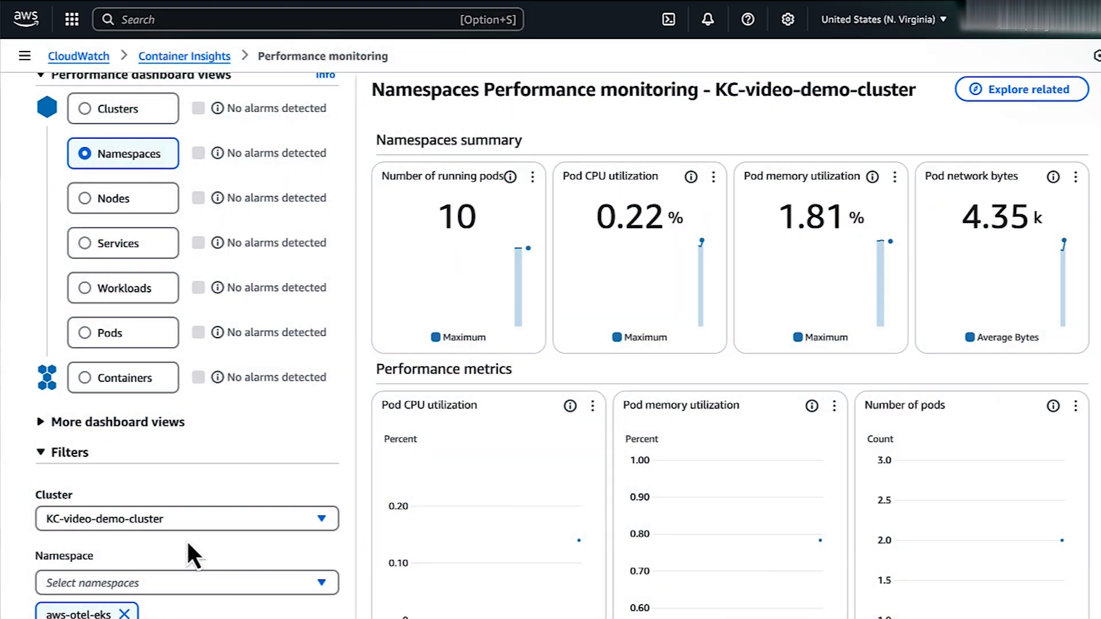
# In CloudWatch Container Insights, examine the Fargate pod metrics for cluster KC-video-demo-cluster-fargate and namespace fargate-container-insights.
pyautogui.click(172, 518)
pyautogui.click(177, 594)
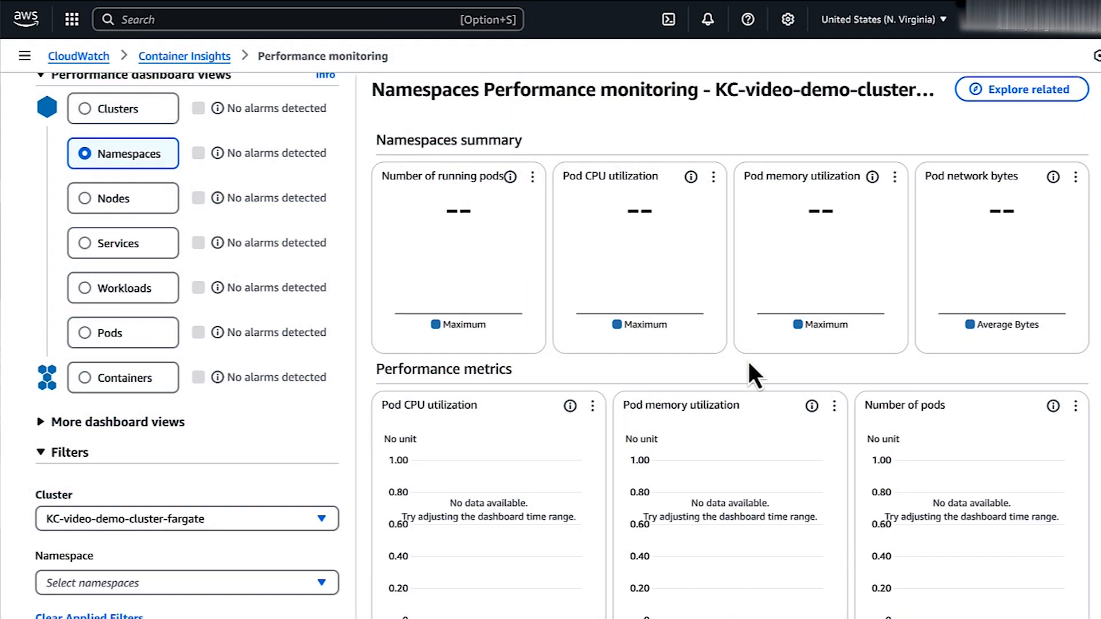
pyautogui.scroll(-9, 580, 442)
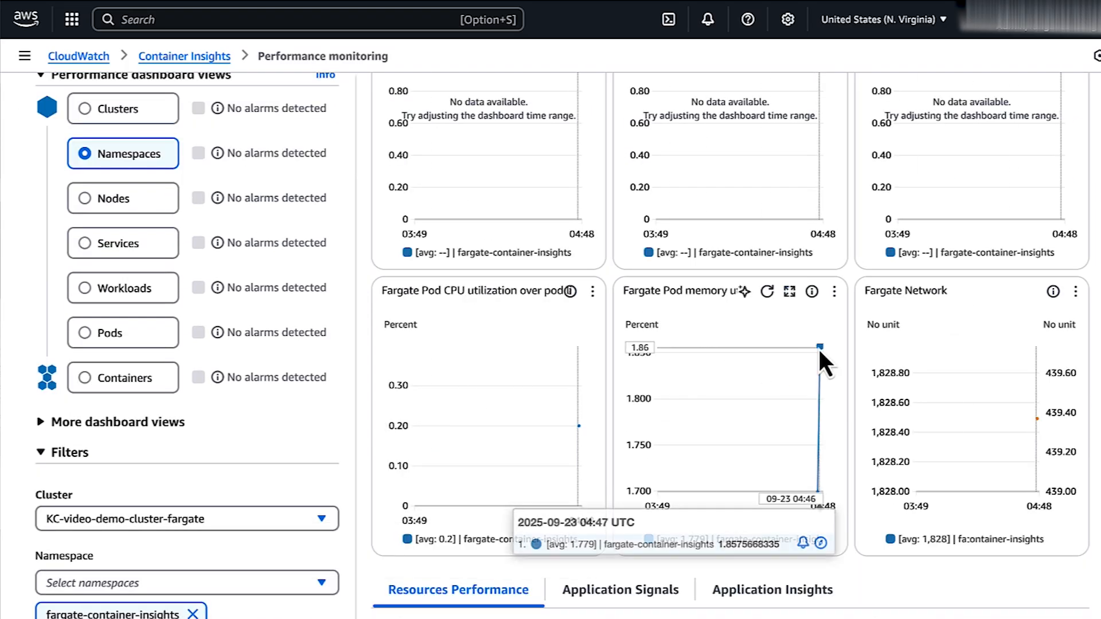
pyautogui.scroll(-3, 834, 436)
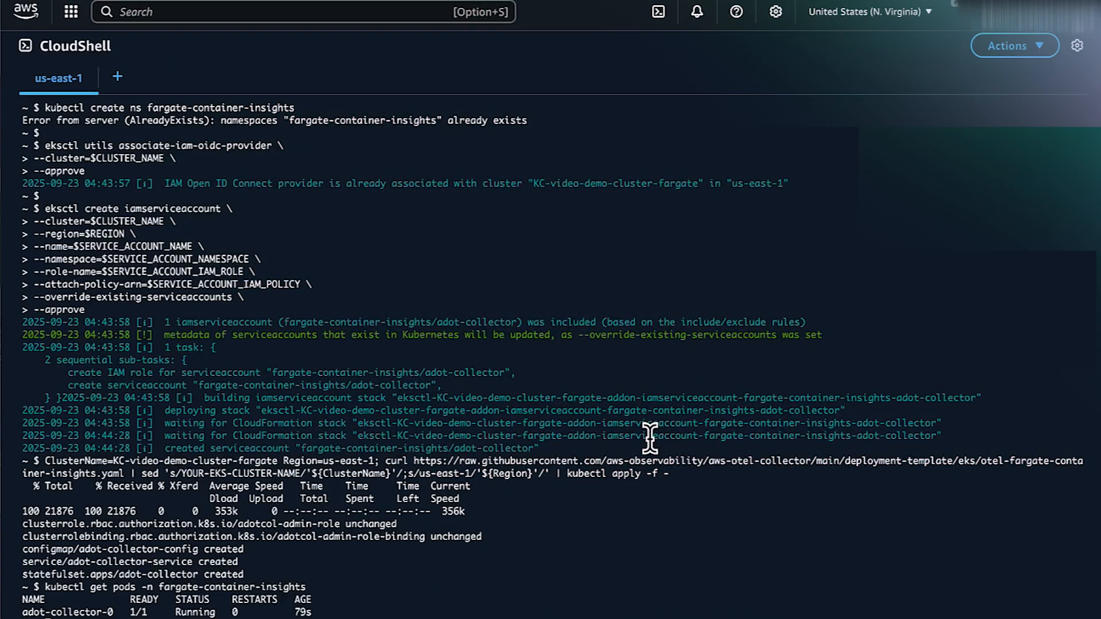
# In CloudShell, delete the adot-collector IAM service account from KC-video-demo-cluster-fargate and the resources defined in otel-fargate-container-insights.yaml.
pyautogui.write("eksctl delete iamserviceaccount --cluster KC-video-demo-cluster-fargate --name adot-collector ClusterName=KC-video-demo-cluster-fargate Region=us-east-1 curl https://raw.githubusercontent.com/aws-observability/aws-otel-collector/main/deployment-template/eks/otel-fargate-container-insights.yaml | sed 's/YOUR-EKS-CLUSTER-NAME/'${ClusterName}'/;s/us-east-1/'${Region}'/' | kubectl delete -f -")
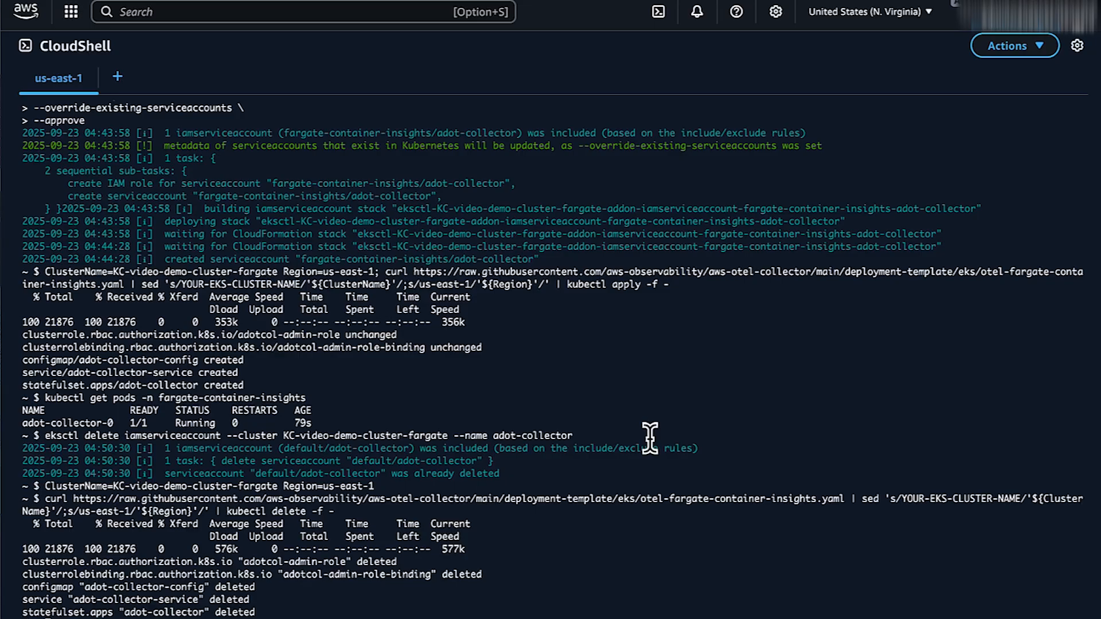